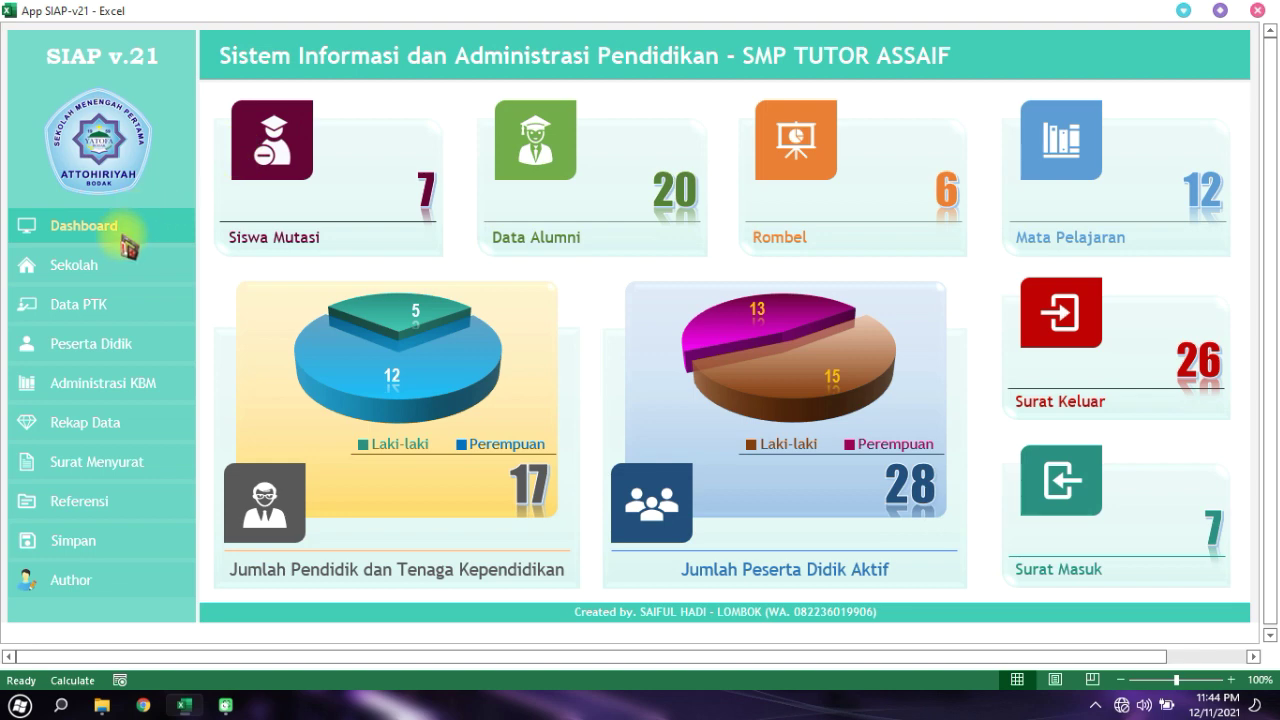
Examine the student database (Peserta Didik), including the Kelas and Rombel columns, and return to the dashboard
{"action": "left_click", "coordinate": [72, 352]}
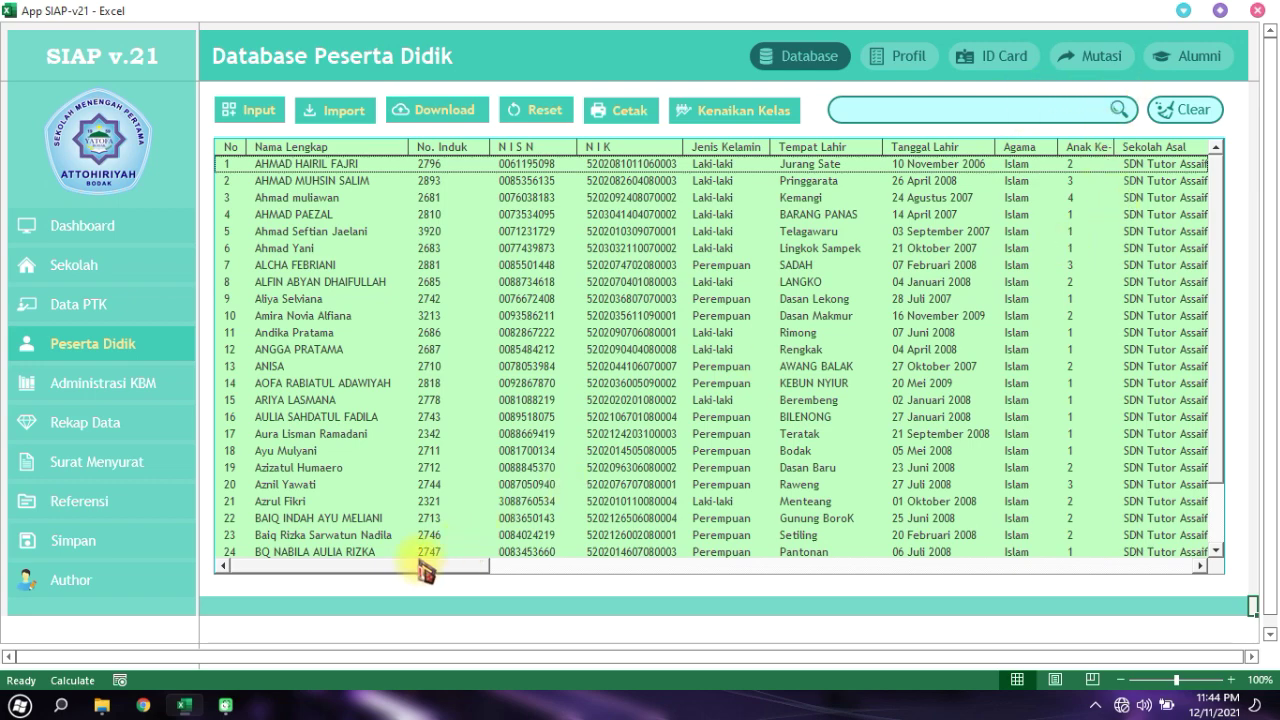
{"action": "left_click_drag", "start_coordinate": [423, 580], "coordinate": [591, 582]}
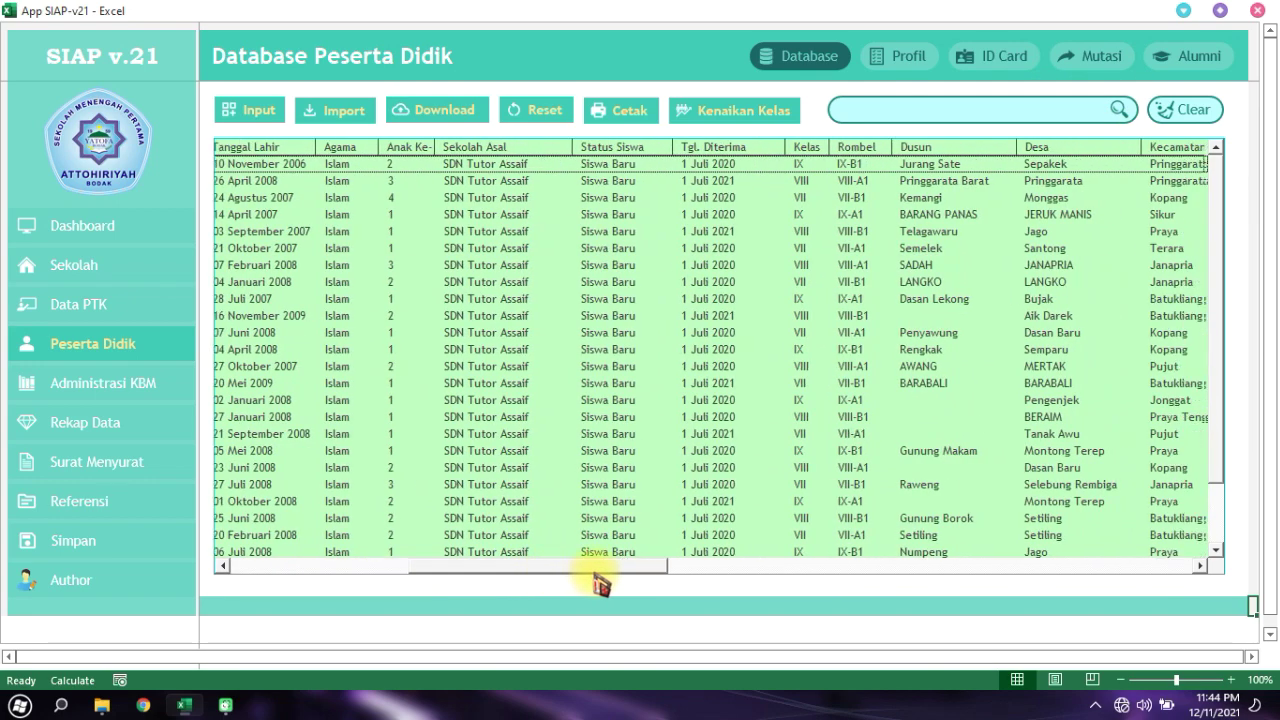
{"action": "left_click", "coordinate": [789, 297]}
{"action": "left_click", "coordinate": [806, 164]}
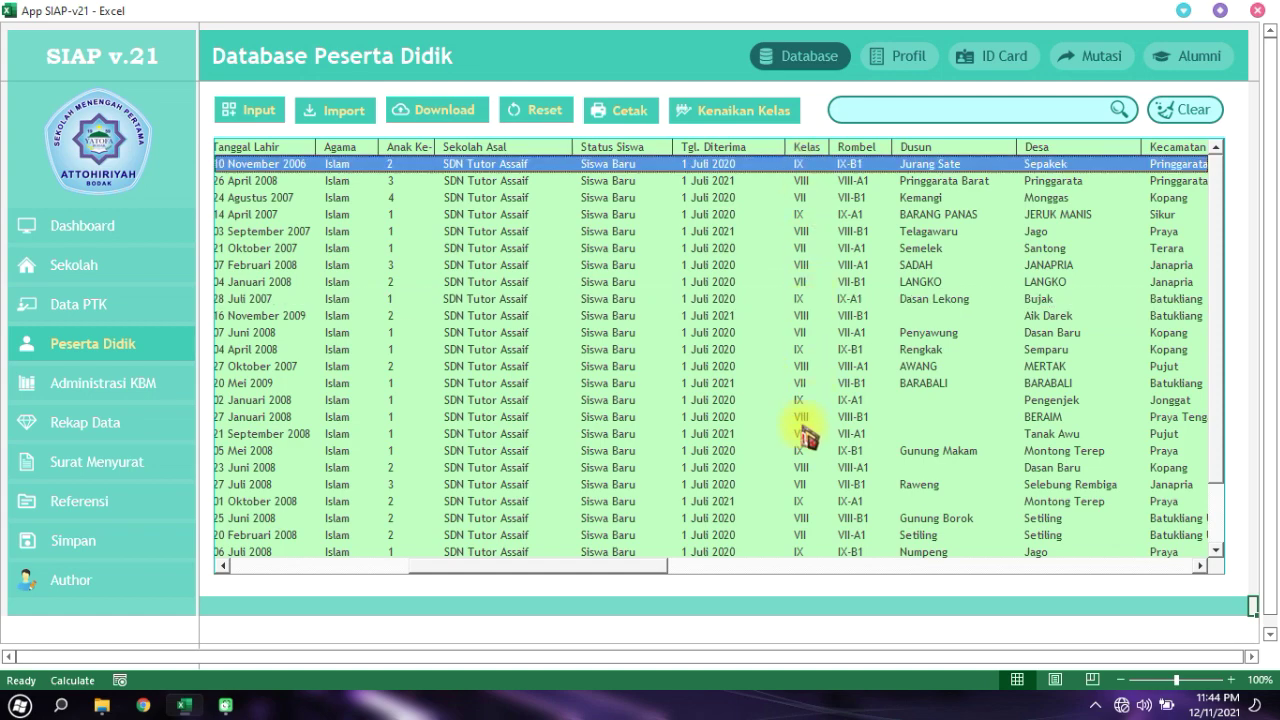
{"action": "left_click_drag", "start_coordinate": [594, 571], "coordinate": [386, 580]}
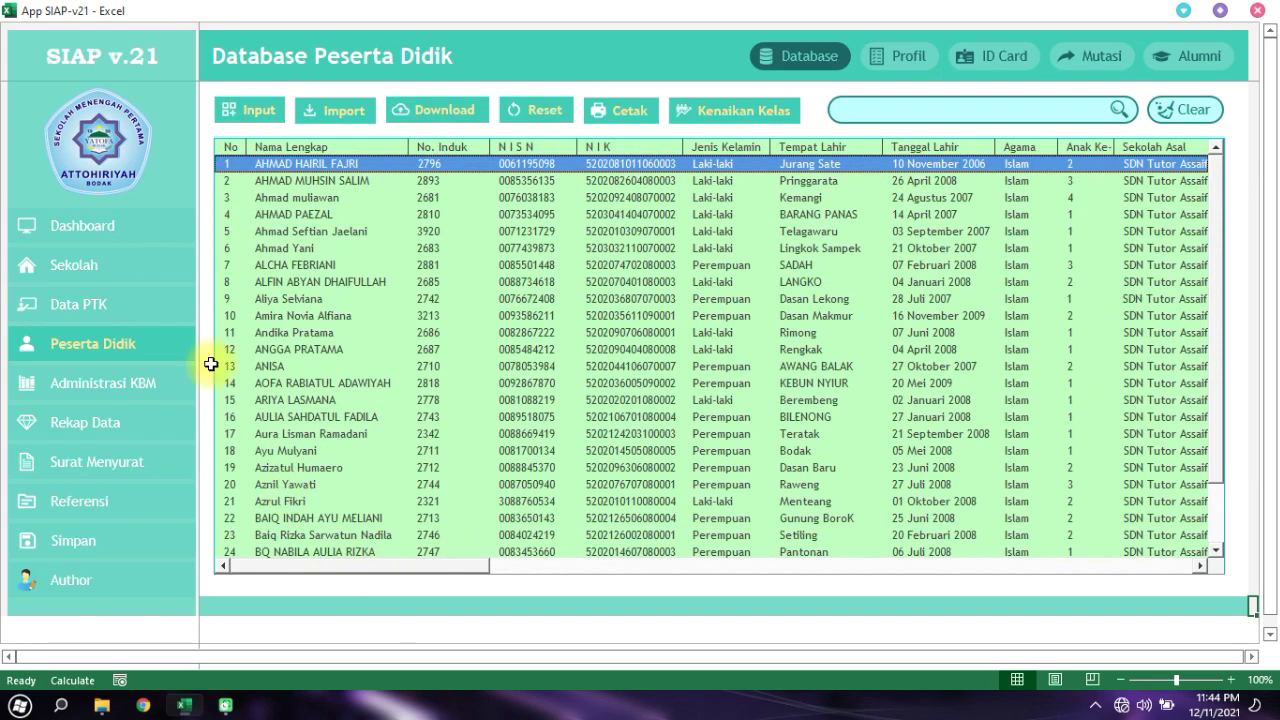
{"action": "left_click", "coordinate": [100, 226]}
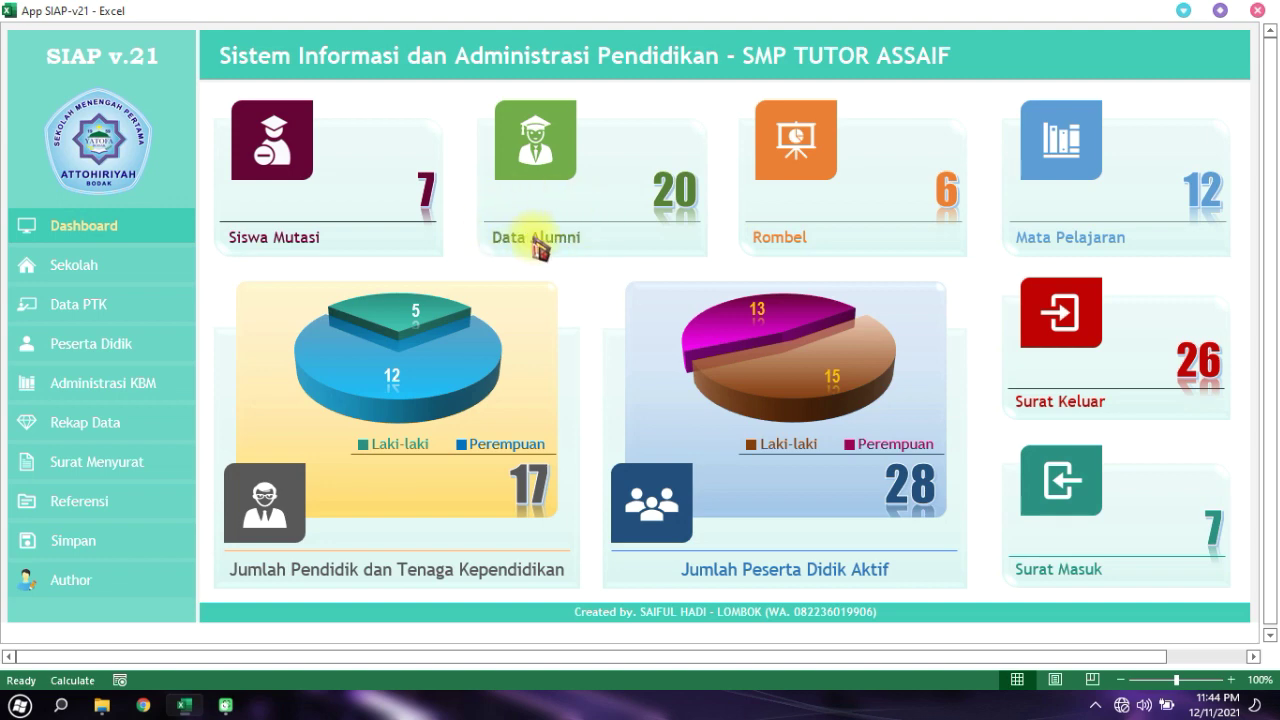
Graduate the final-year students of class level IX into alumni with the alumni generator, and return to the dashboard
{"action": "left_click", "coordinate": [118, 347]}
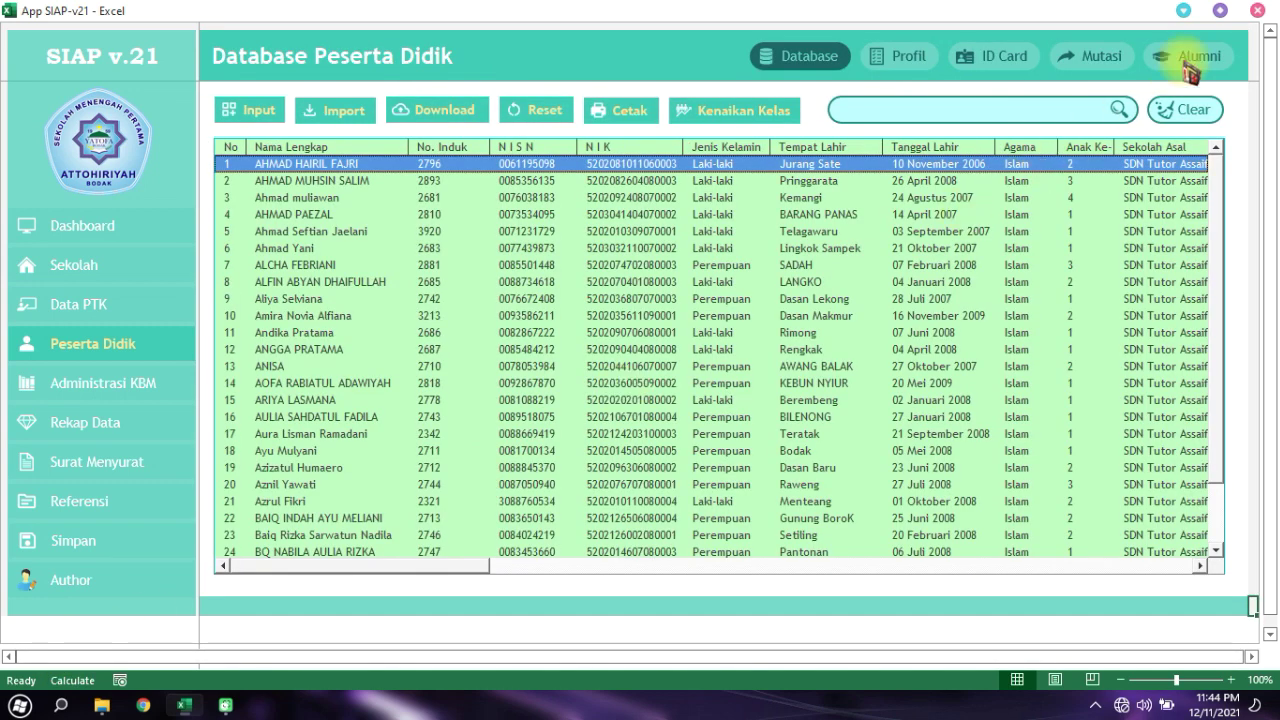
{"action": "left_click", "coordinate": [1188, 68]}
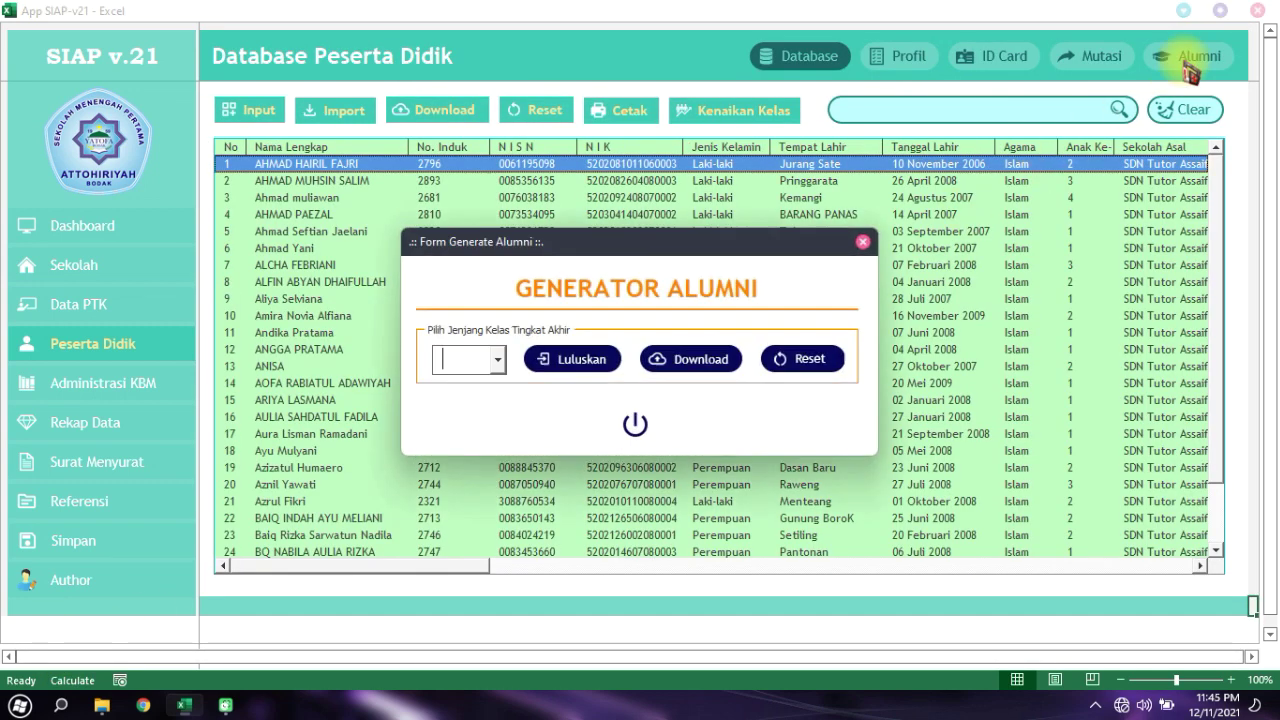
{"action": "left_click", "coordinate": [497, 362]}
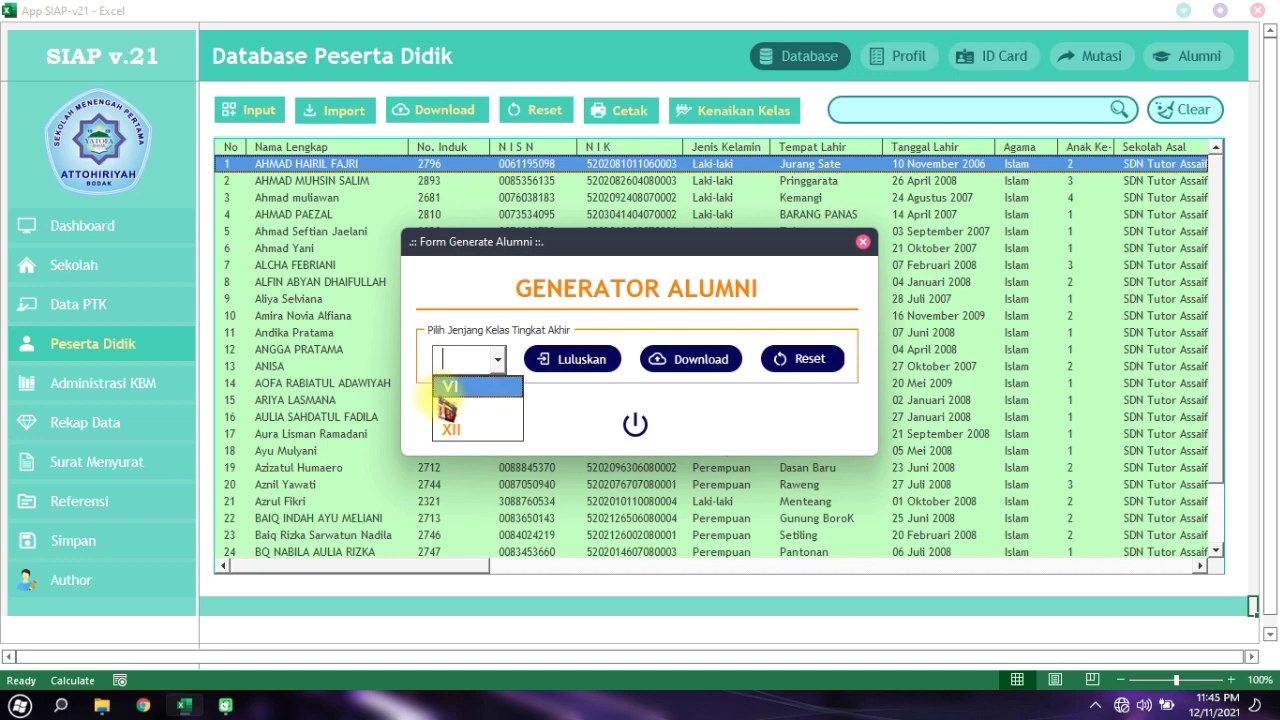
{"action": "left_click", "coordinate": [458, 409]}
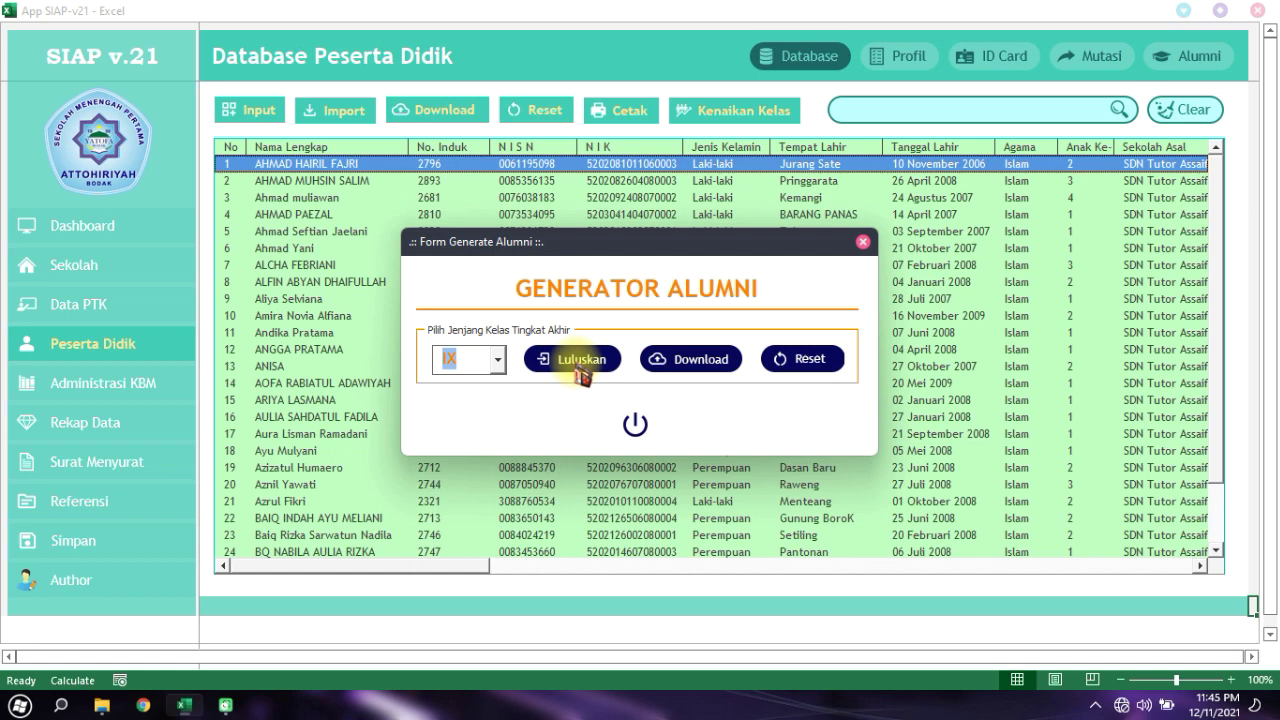
{"action": "left_click", "coordinate": [578, 362]}
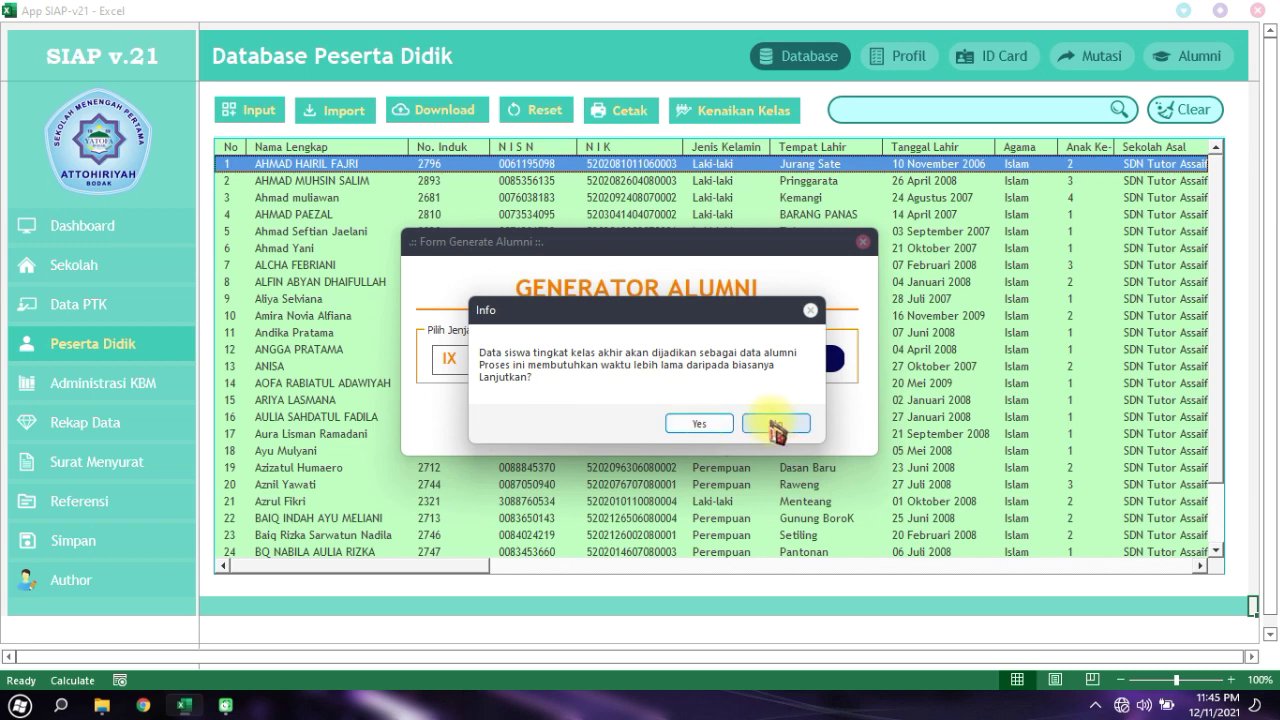
{"action": "left_click", "coordinate": [700, 425]}
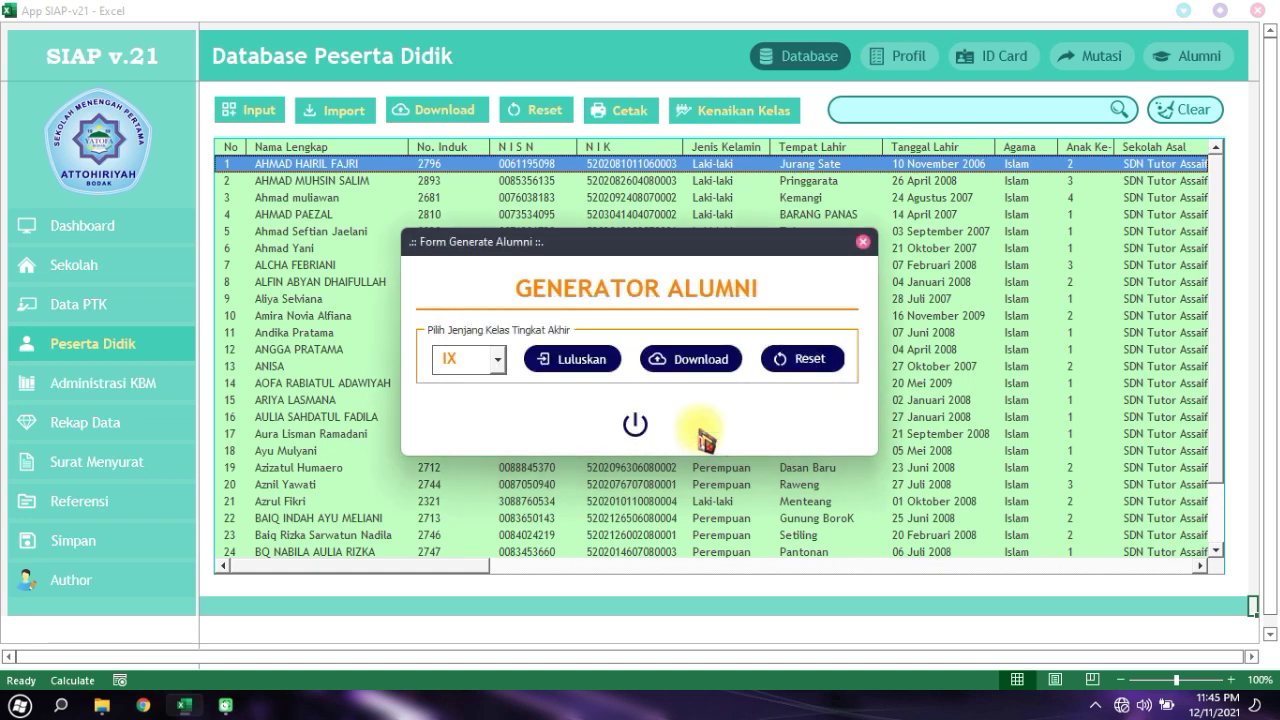
{"action": "left_click", "coordinate": [657, 364]}
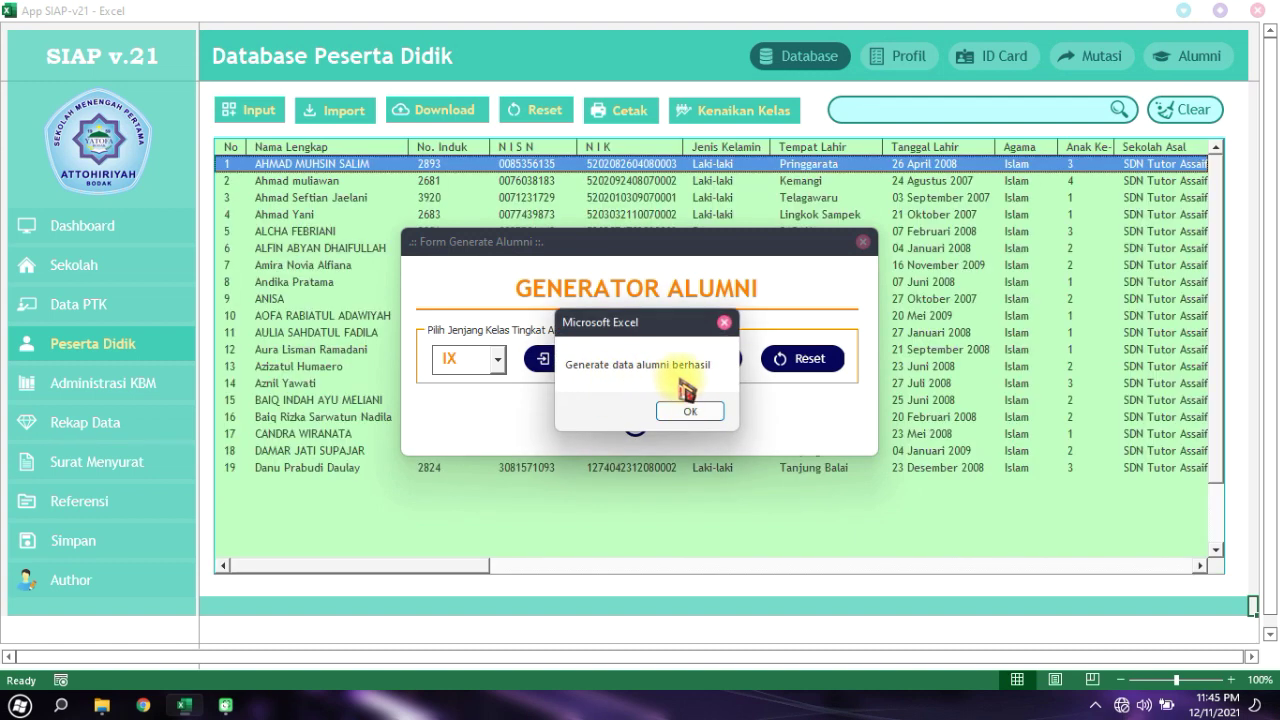
{"action": "left_click", "coordinate": [690, 412]}
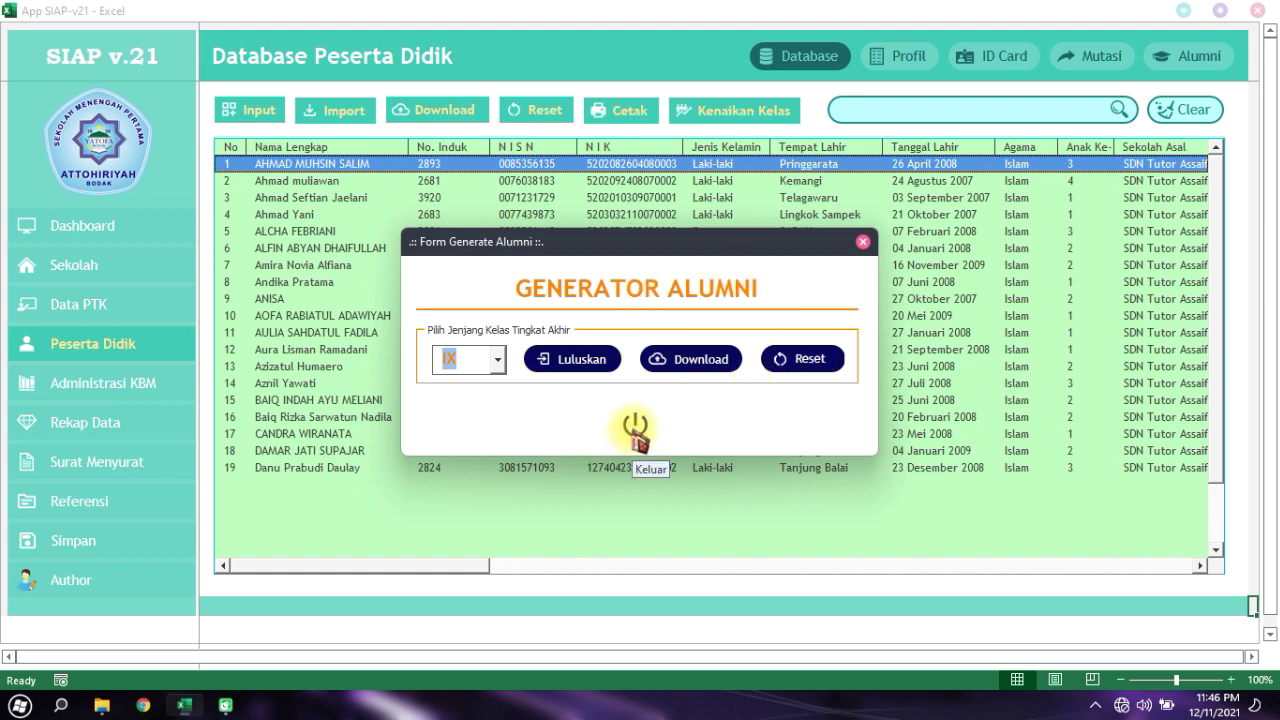
{"action": "left_click", "coordinate": [636, 428]}
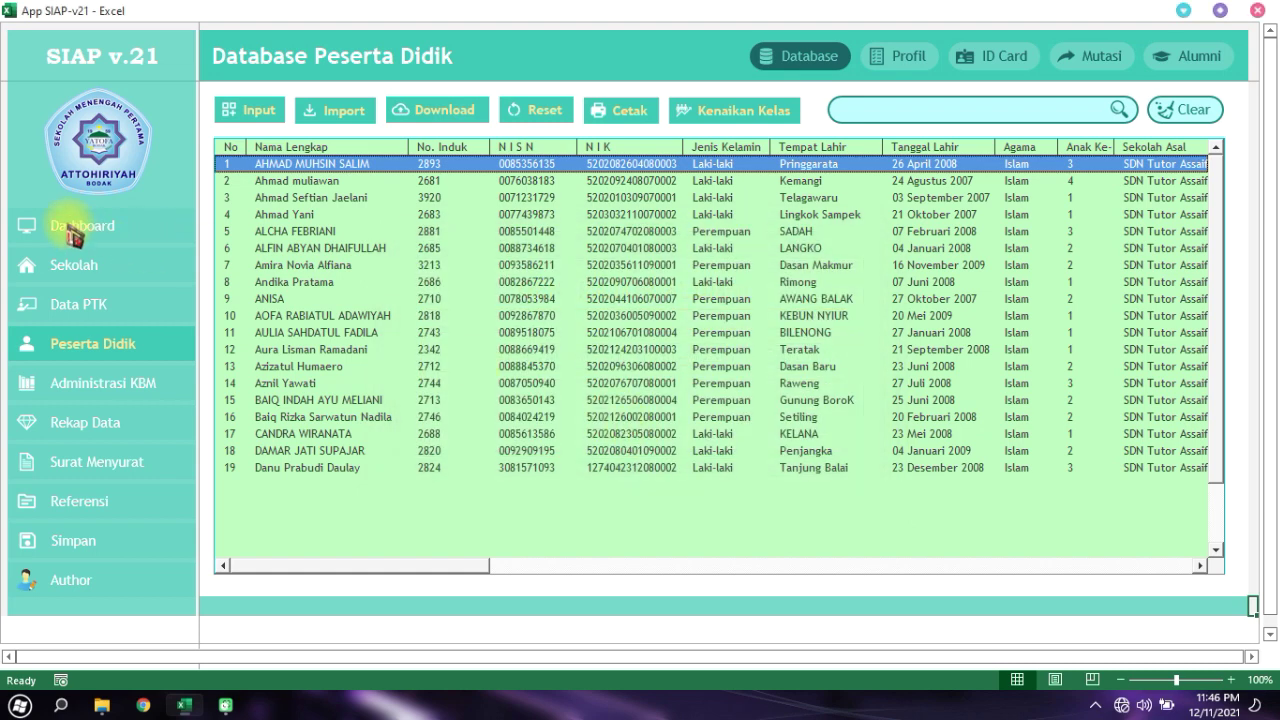
{"action": "left_click", "coordinate": [76, 231]}
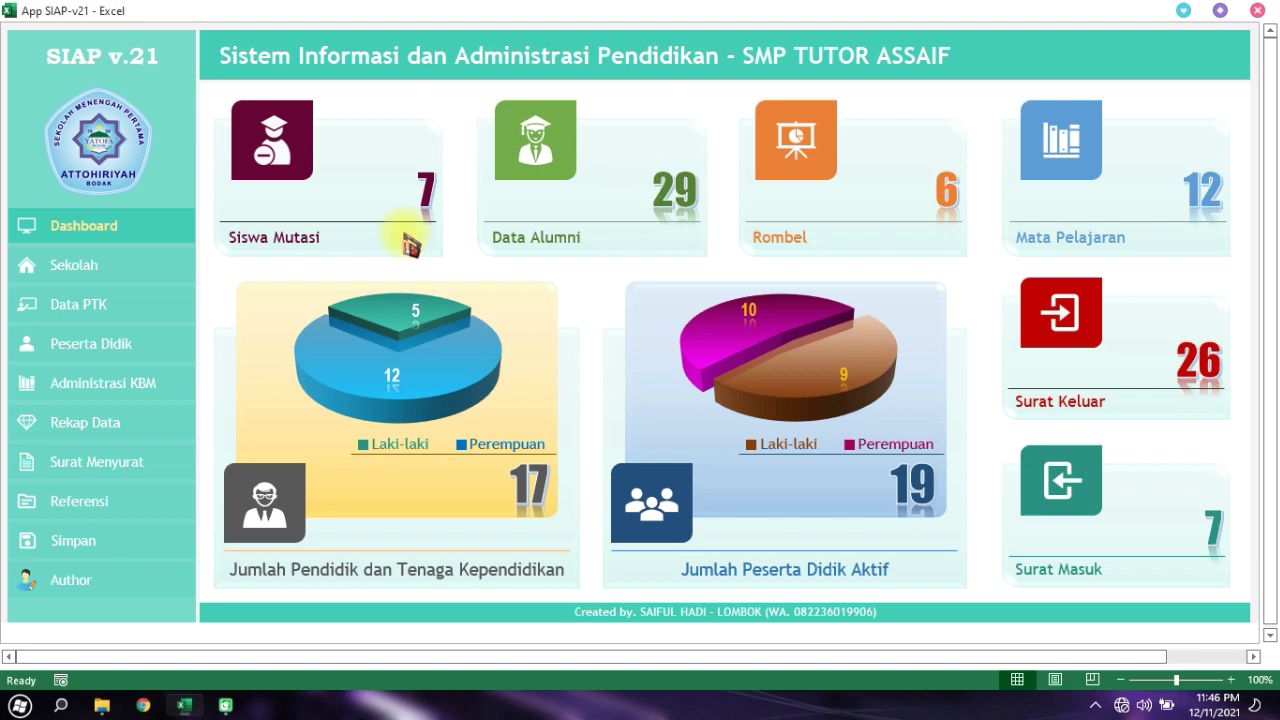
Download the alumni data from the student database's alumni generator and close the generator form
{"action": "left_click", "coordinate": [92, 344]}
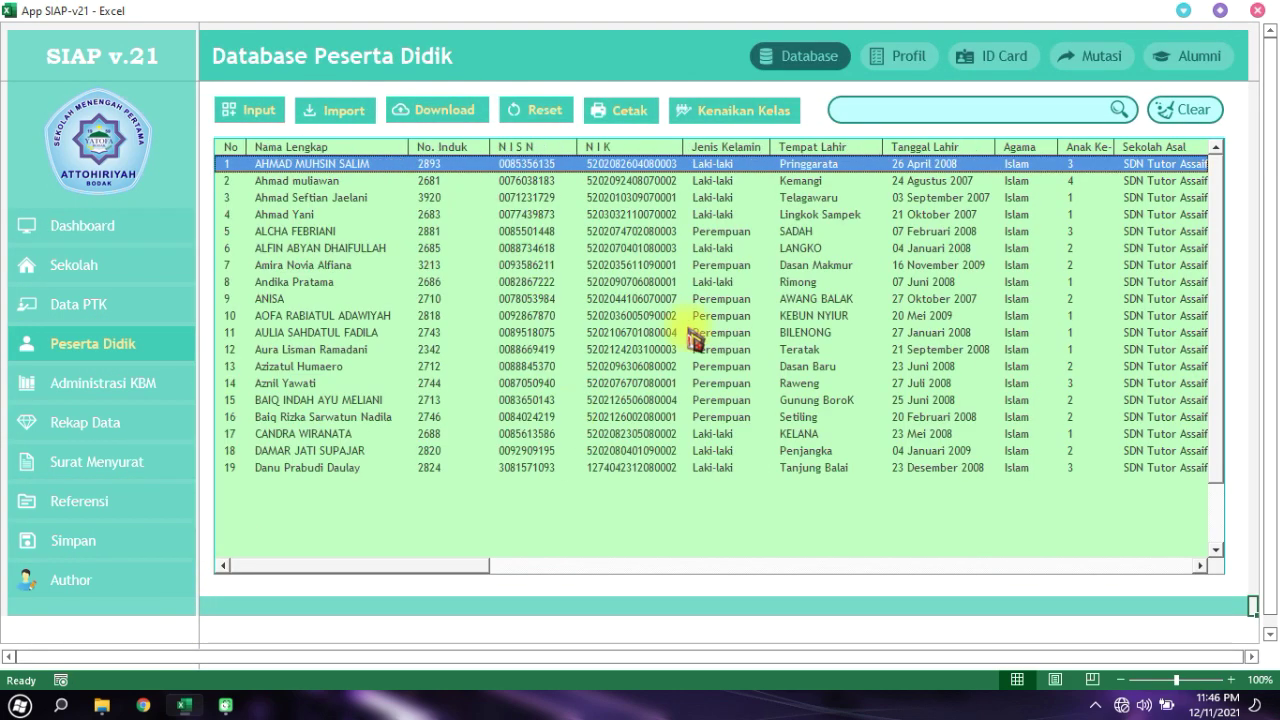
{"action": "left_click", "coordinate": [1190, 57]}
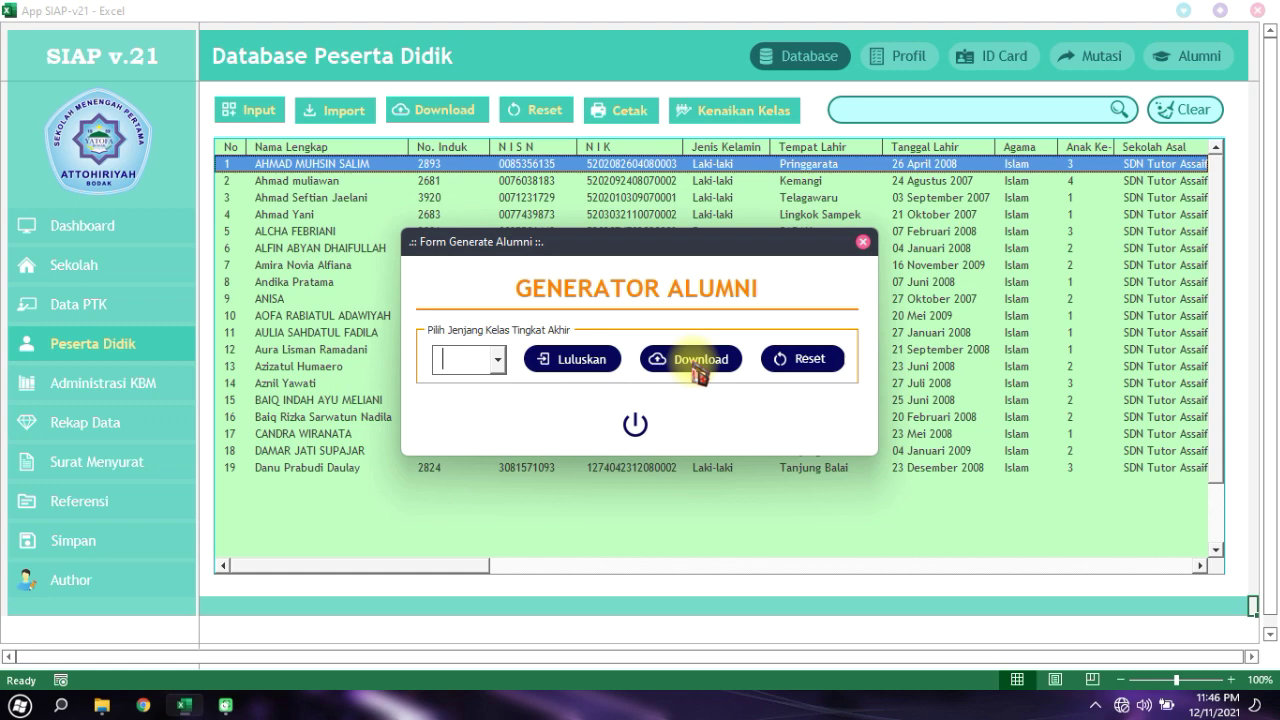
{"action": "left_click", "coordinate": [695, 368]}
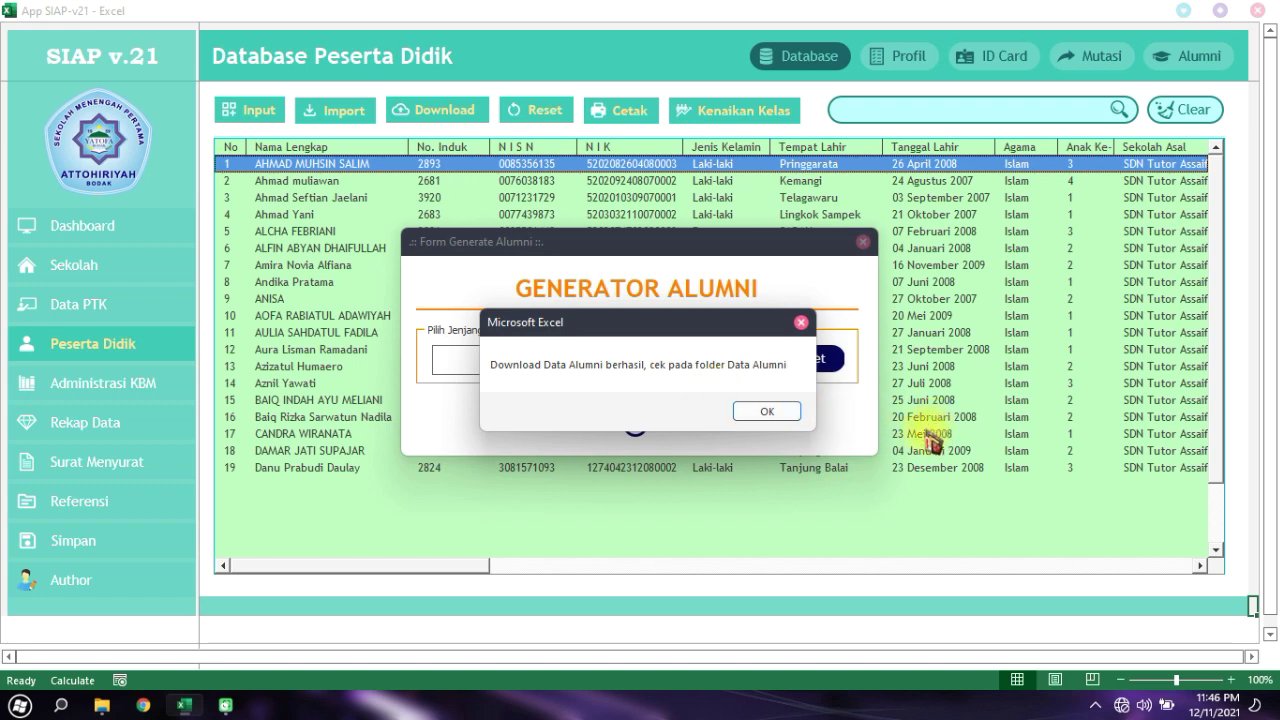
{"action": "left_click", "coordinate": [770, 412]}
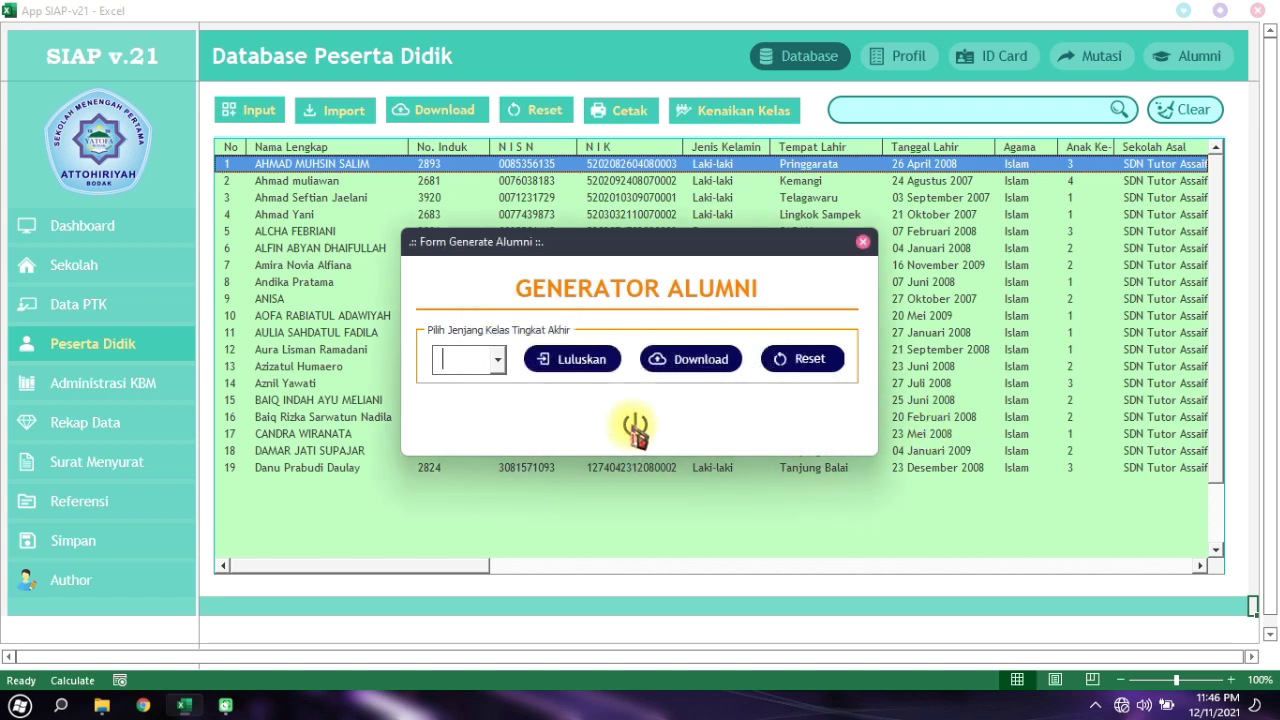
{"action": "left_click", "coordinate": [635, 424]}
In File Explorer, open the Project folder's Data Alumni subfolder, review the exported alumni workbook in Excel, and close it without saving
{"action": "left_click", "coordinate": [104, 705]}
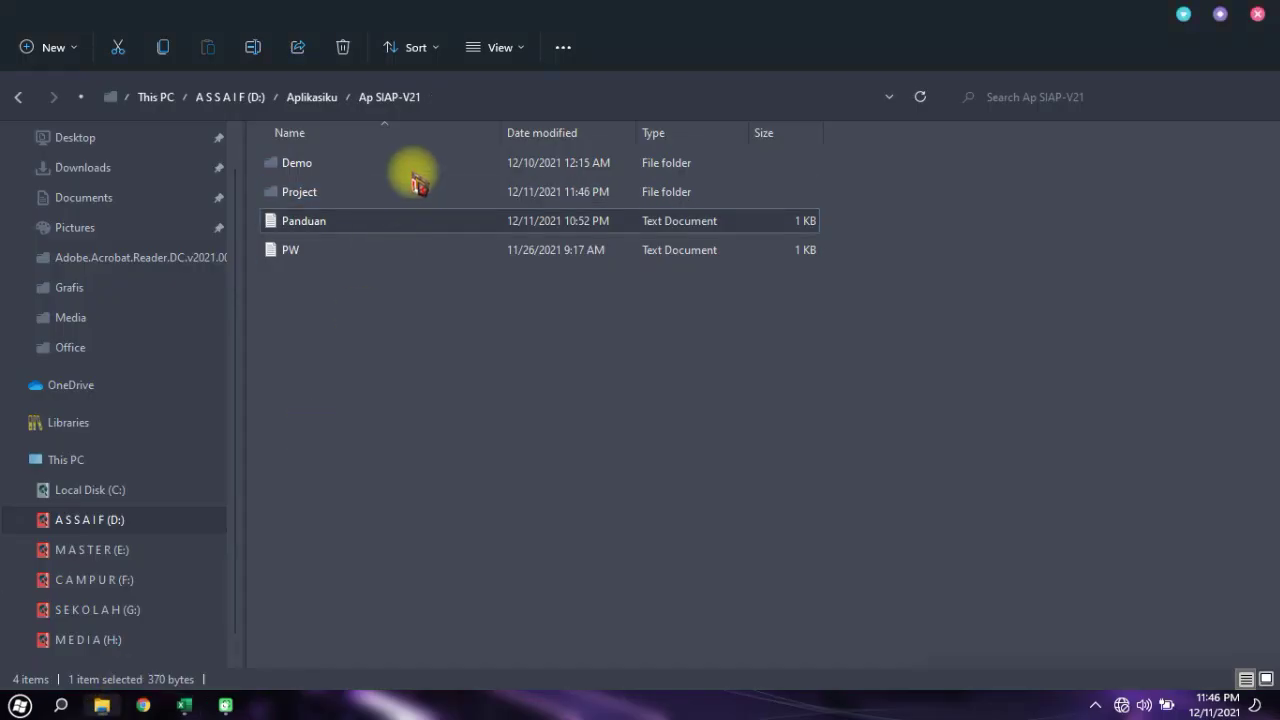
{"action": "left_click", "coordinate": [300, 193]}
{"action": "double_click", "coordinate": [310, 200]}
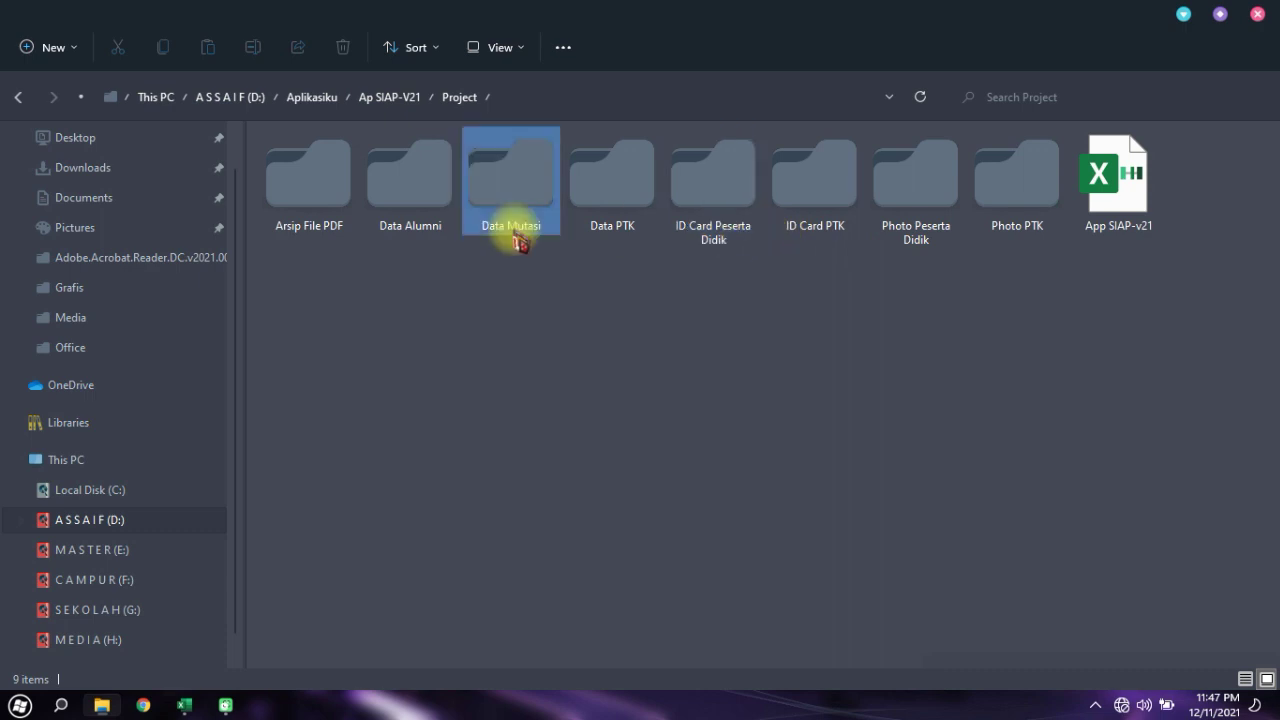
{"action": "double_click", "coordinate": [412, 225]}
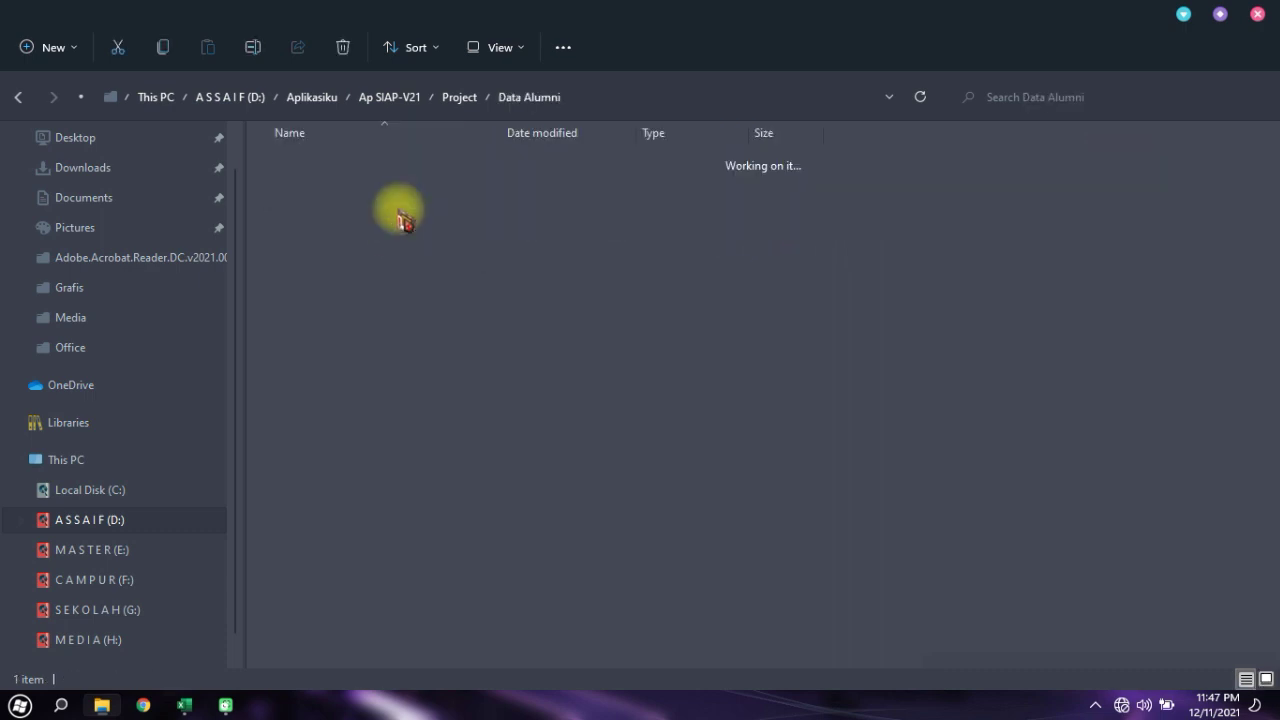
{"action": "key", "text": "alt+Tab"}
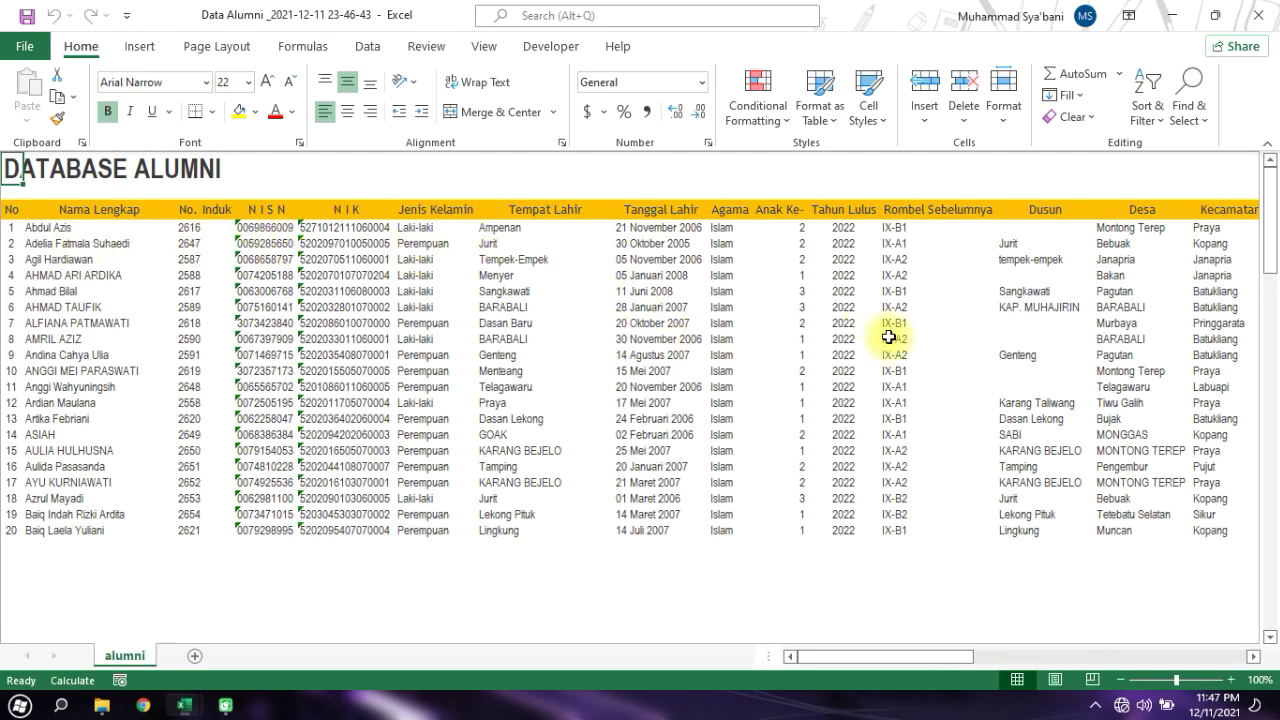
{"action": "left_click", "coordinate": [1257, 15]}
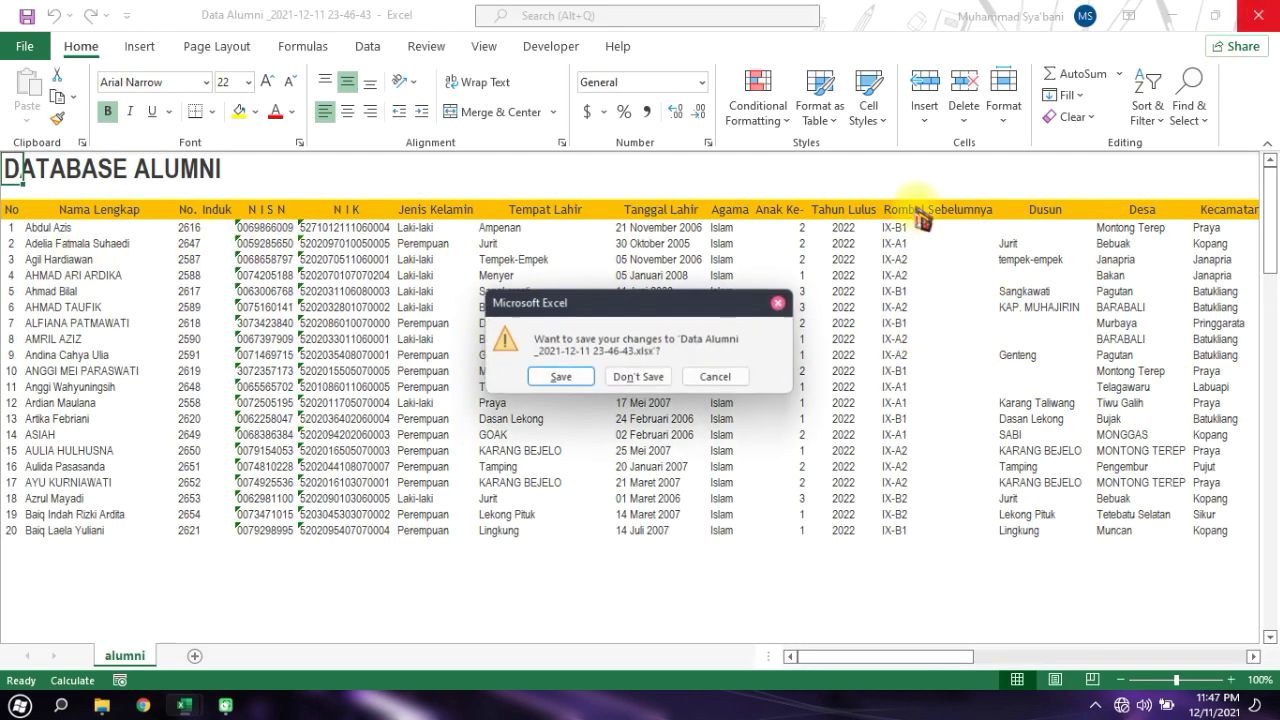
{"action": "left_click", "coordinate": [645, 385]}
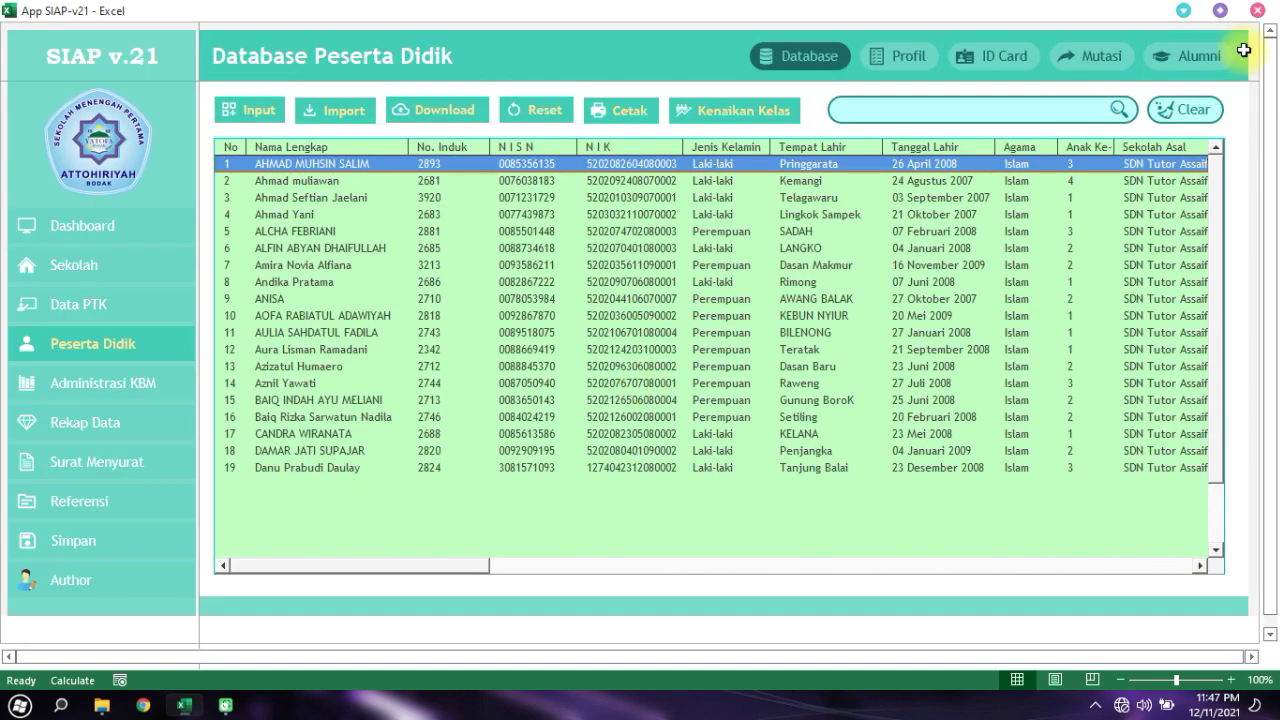
Reopen the alumni generator, check the exported file in the Data Alumni folder in File Explorer, and close the generator form
{"action": "left_click", "coordinate": [1204, 66]}
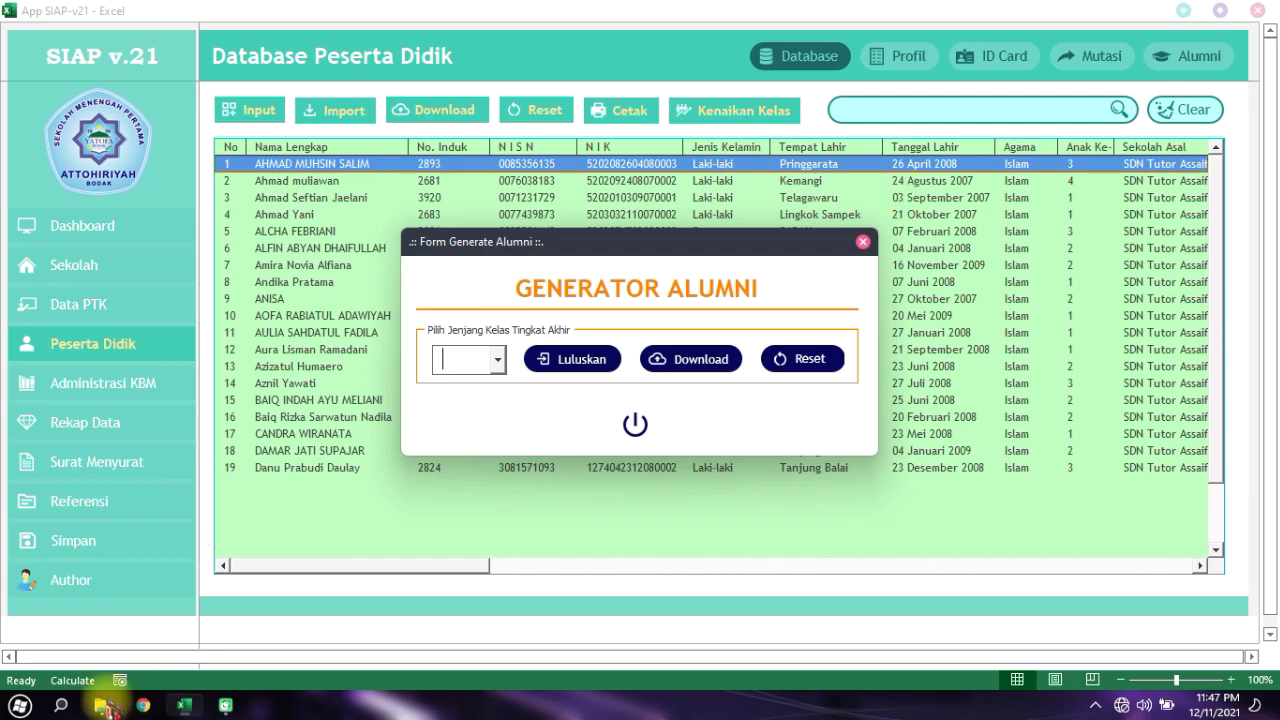
{"action": "left_click", "coordinate": [103, 704]}
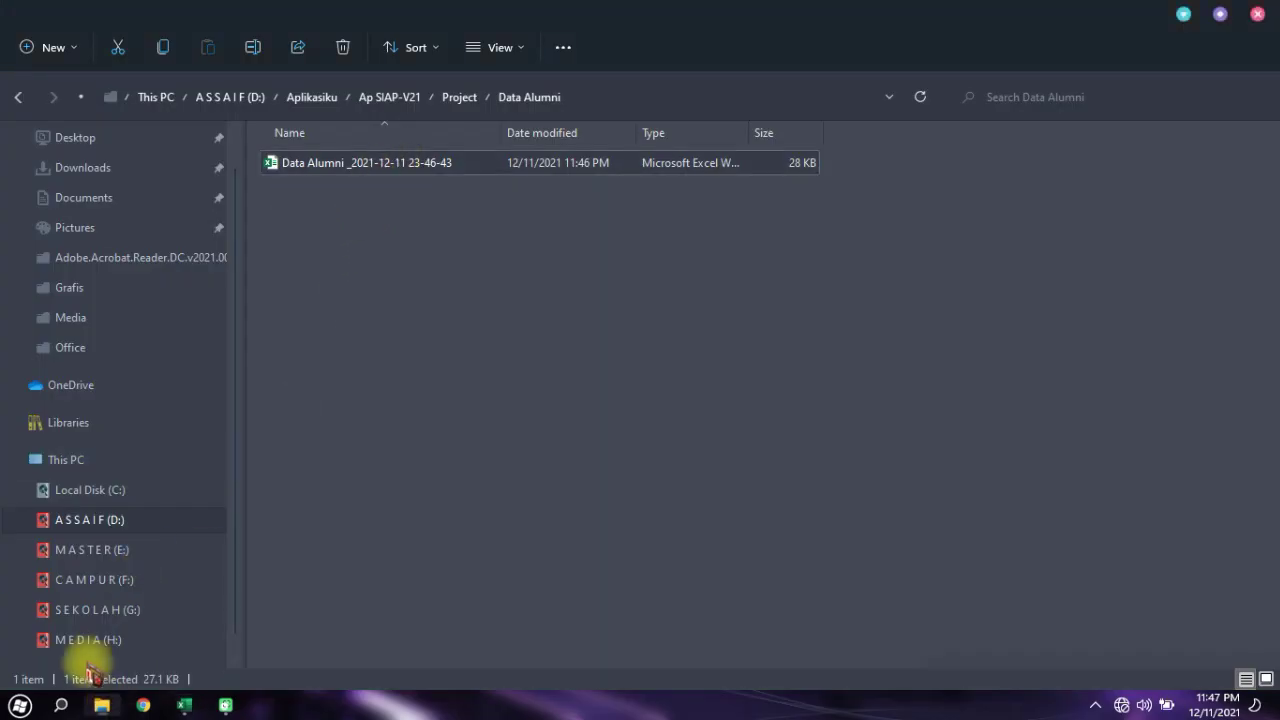
{"action": "left_click", "coordinate": [190, 707]}
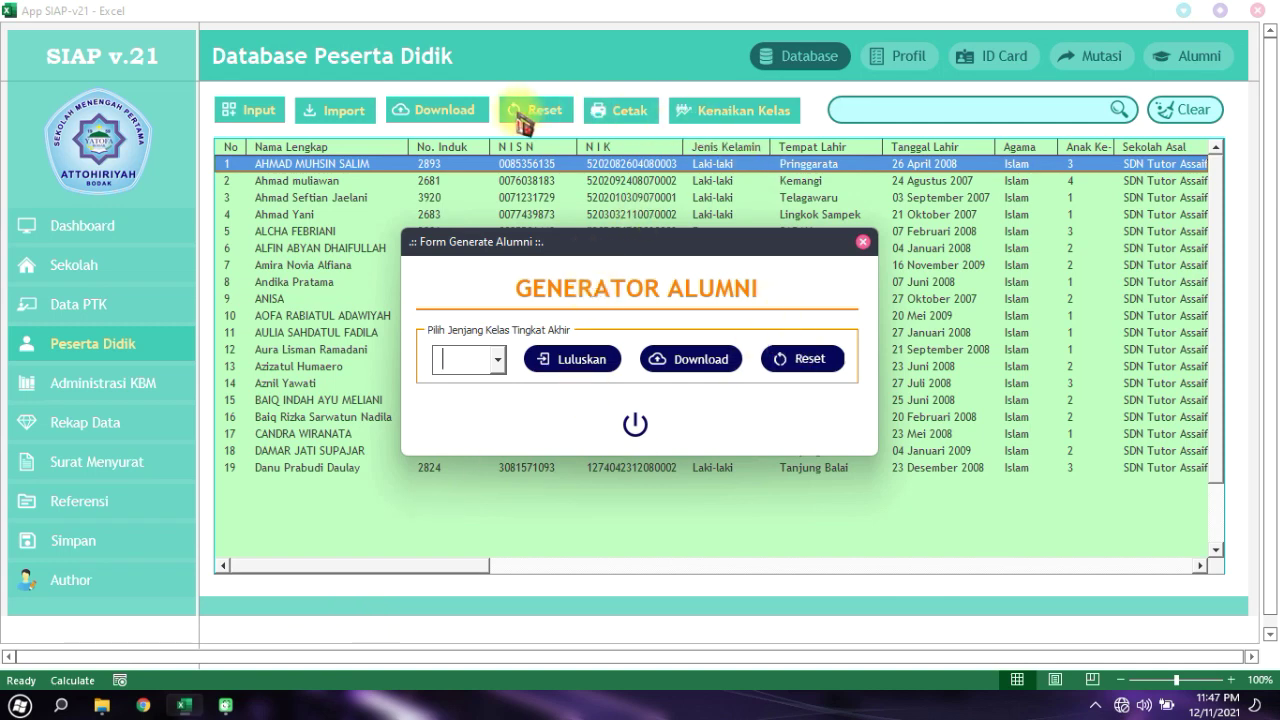
{"action": "left_click", "coordinate": [547, 150]}
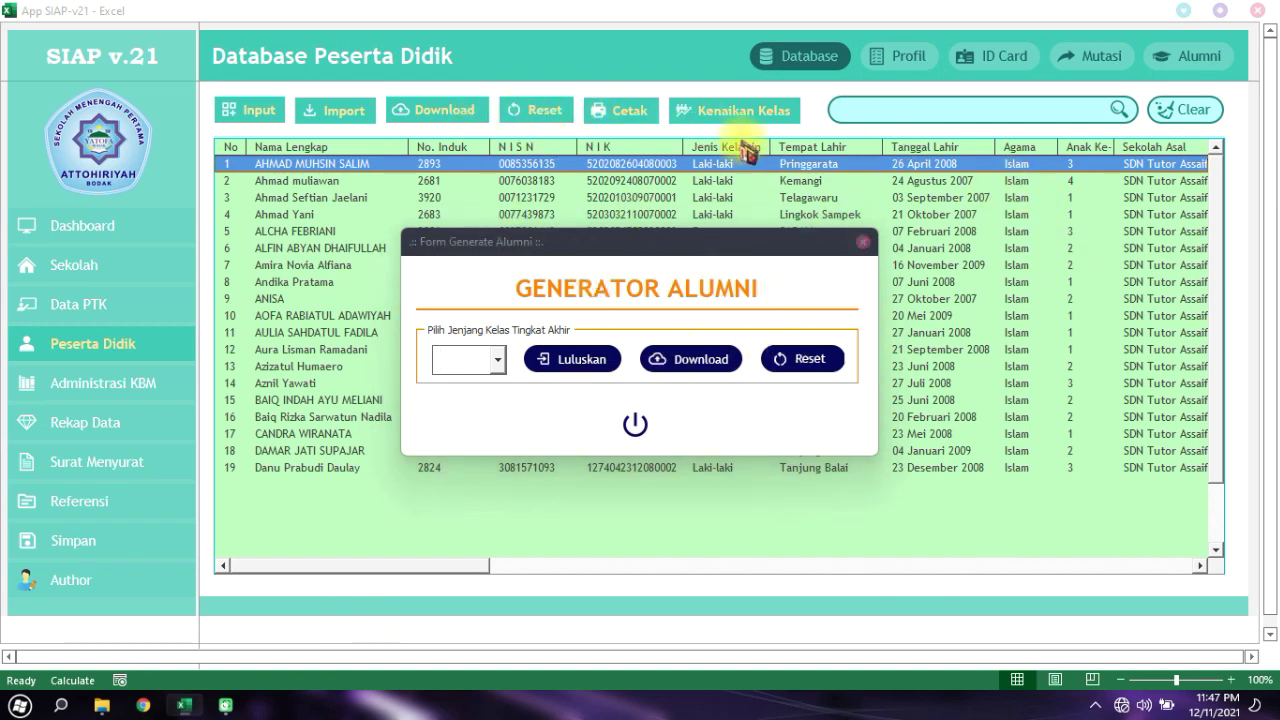
{"action": "left_click", "coordinate": [101, 706]}
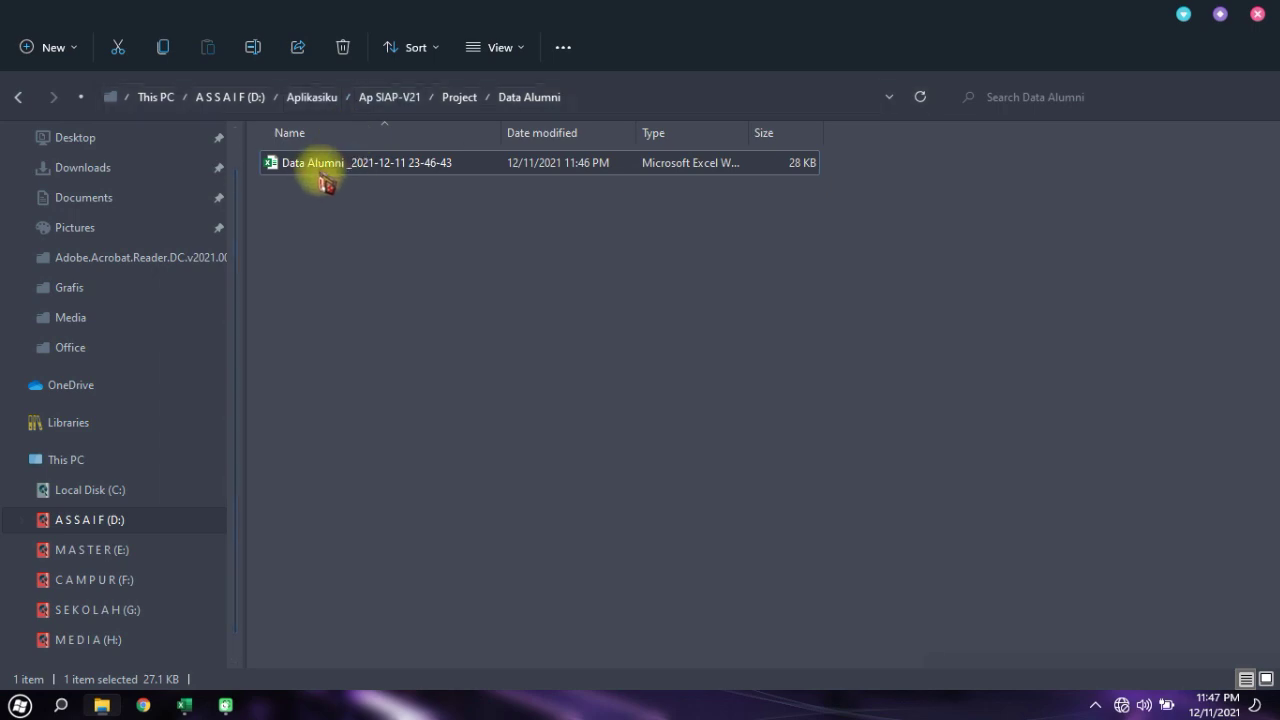
{"action": "left_click", "coordinate": [184, 706]}
{"action": "left_click", "coordinate": [636, 428]}
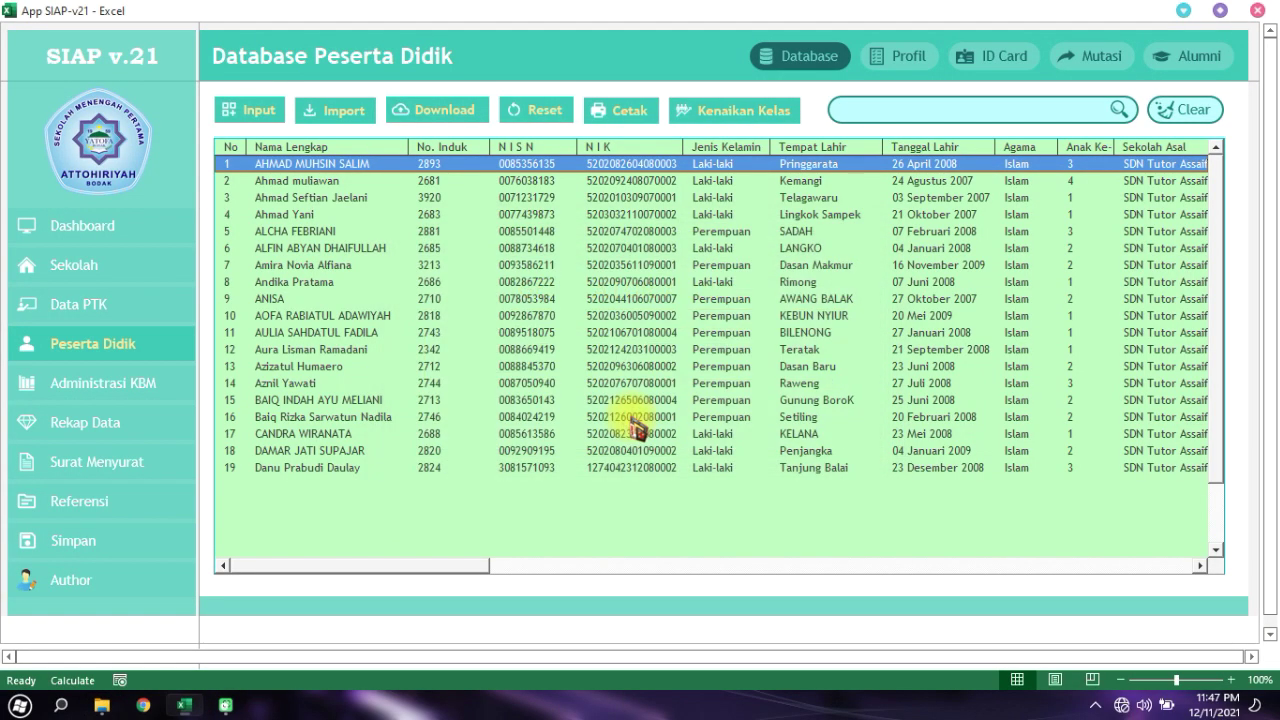